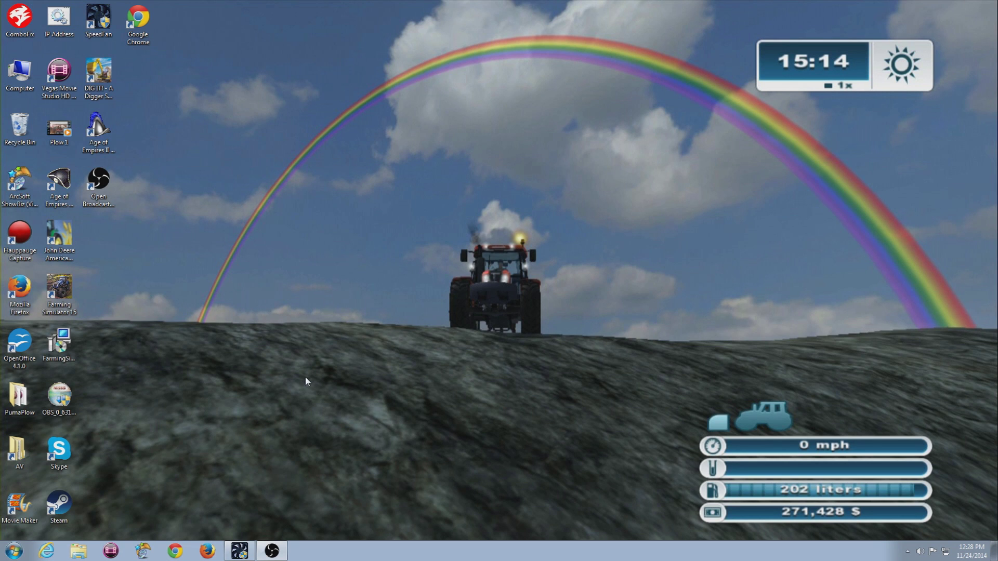
Open Computer from the Start menu to see the C: and D: drives.
key("super")
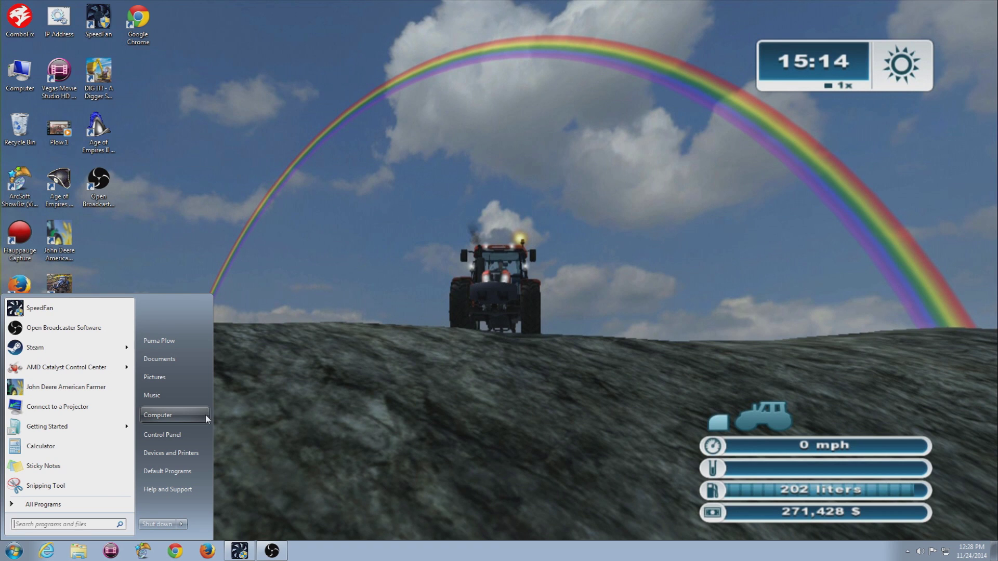
left_click(206, 419)
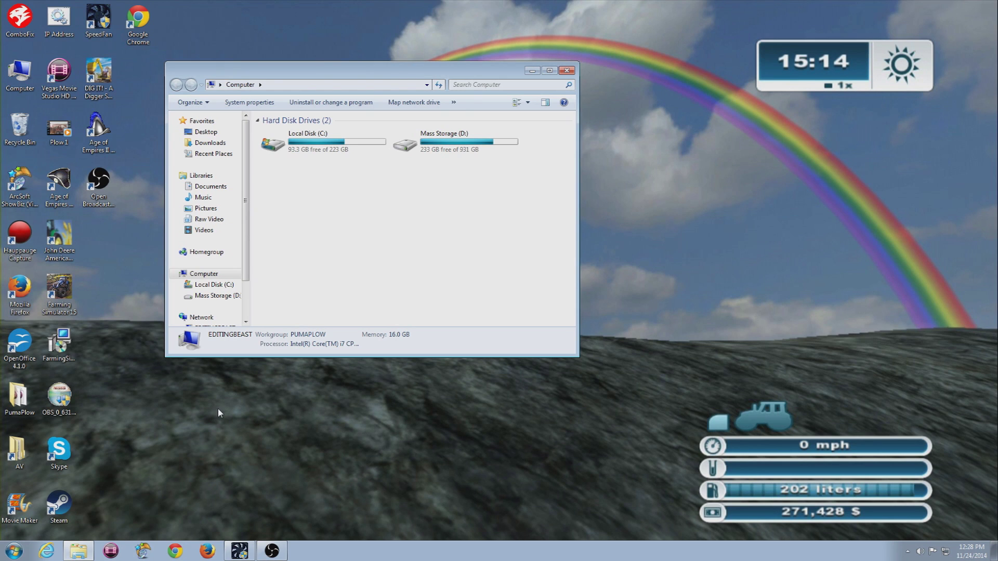
Browse from Documents through My Games and FarmingSimulator2015 into the mods folder.
left_click(211, 186)
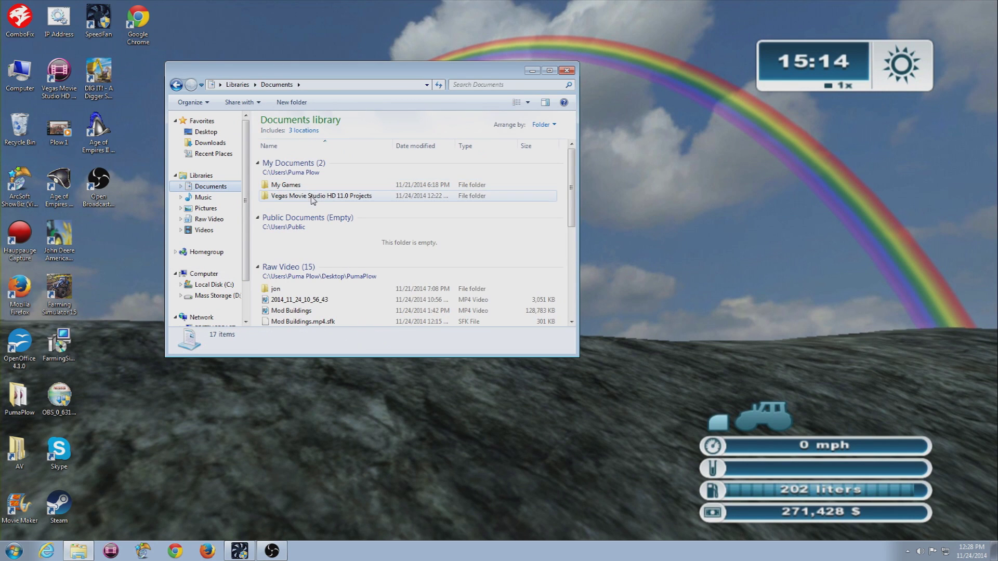
double_click(312, 186)
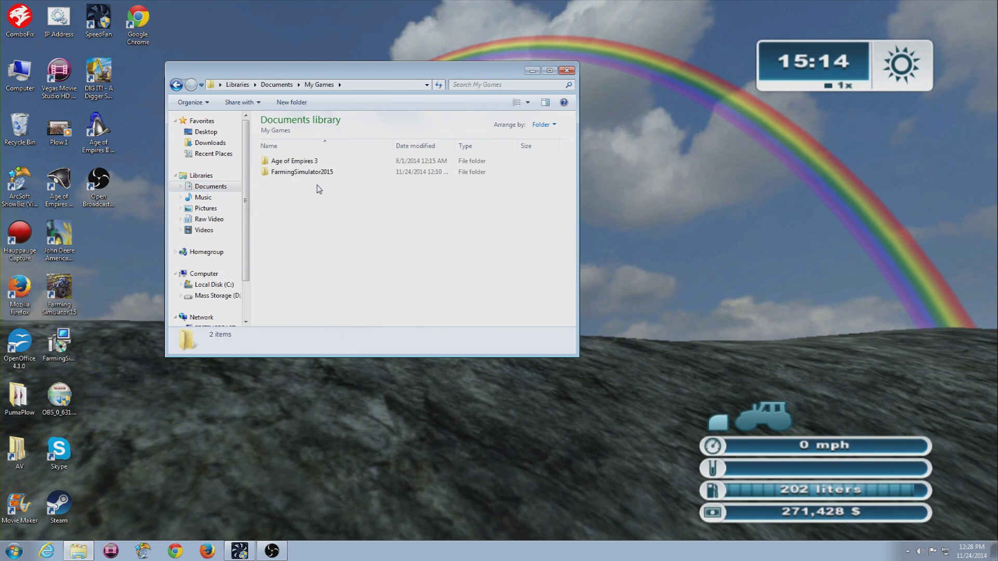
double_click(320, 173)
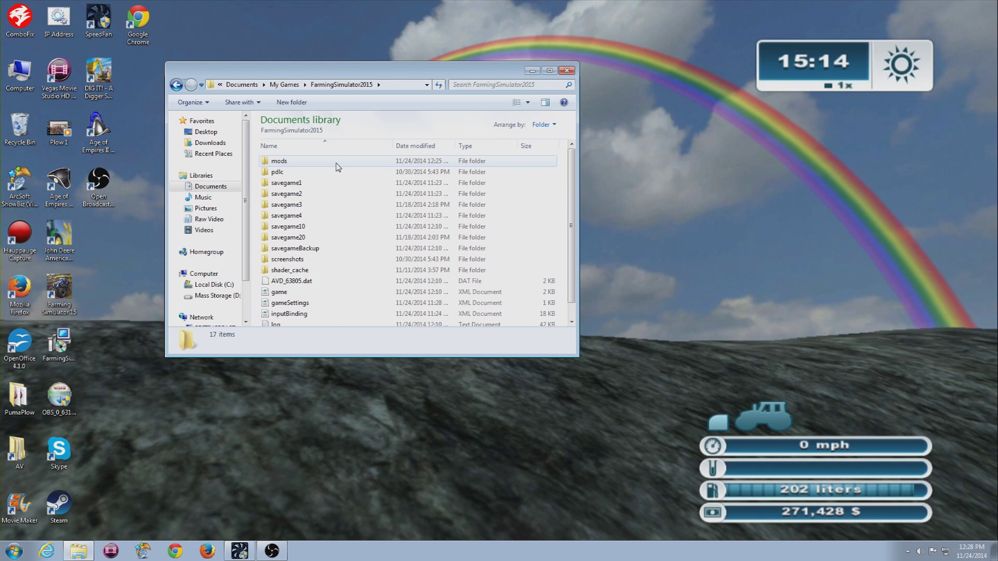
double_click(337, 166)
scroll(376, 223, "down", 3)
scroll(377, 223, "down", 5)
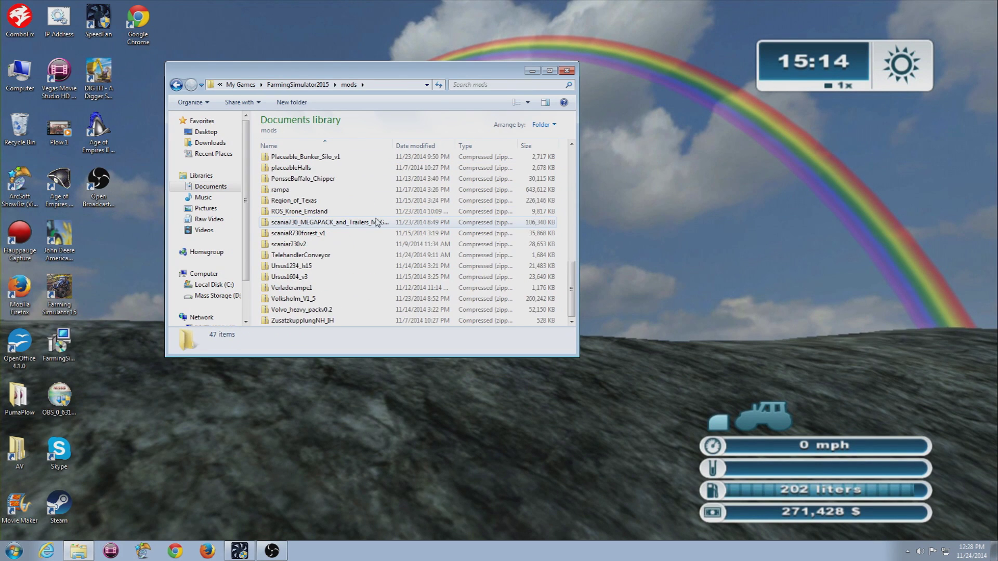
scroll(375, 223, "up", 8)
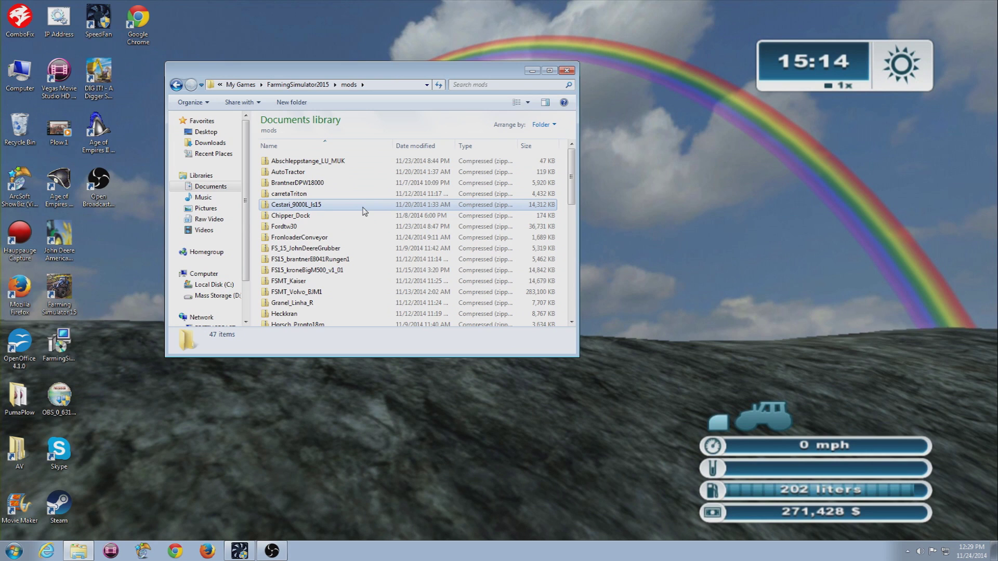
Close the mods folder Explorer window, leaving the tractor-wallpaper desktop.
left_click(97, 191)
left_click_drag(114, 206, 117, 205)
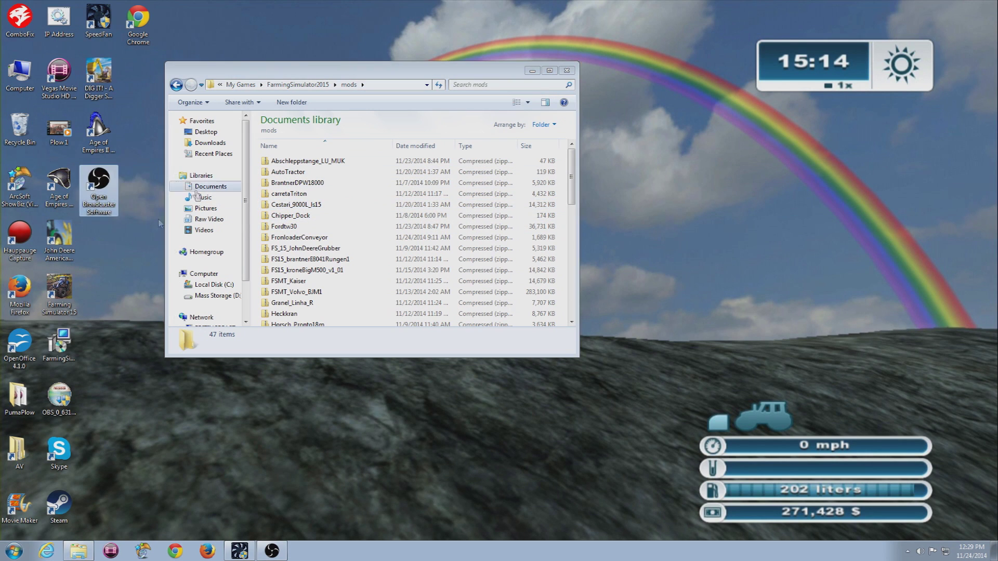
left_click(567, 71)
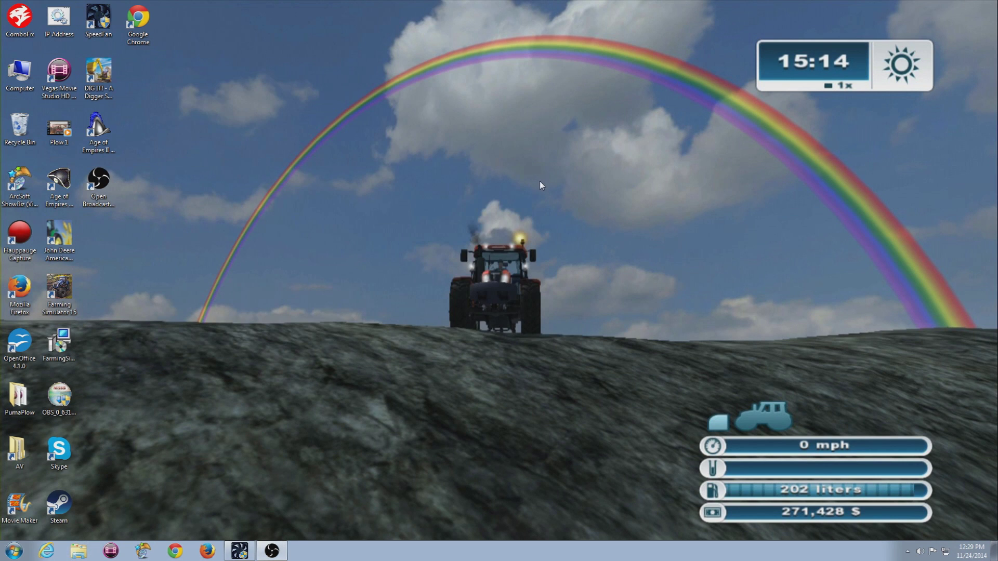